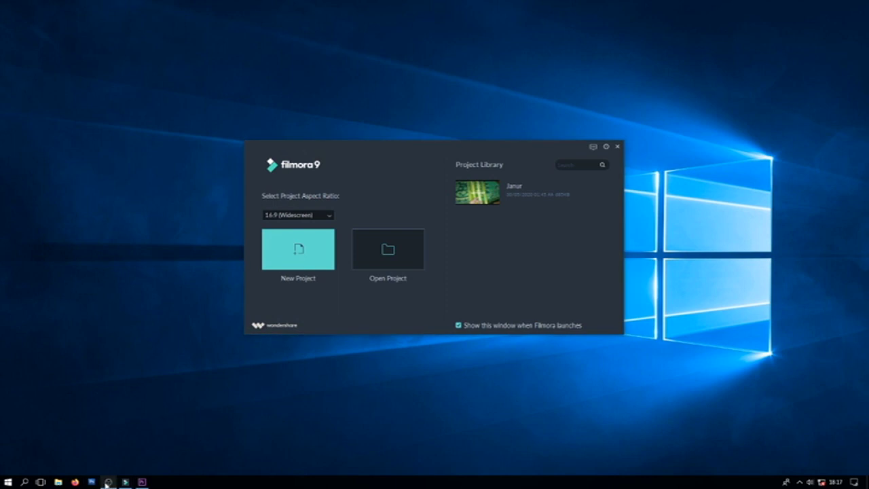
Return to Filmora and review the project aspect ratio list, keeping 16:9.
{"action": "left_click", "coordinate": [108, 483]}
{"action": "left_click", "coordinate": [107, 483]}
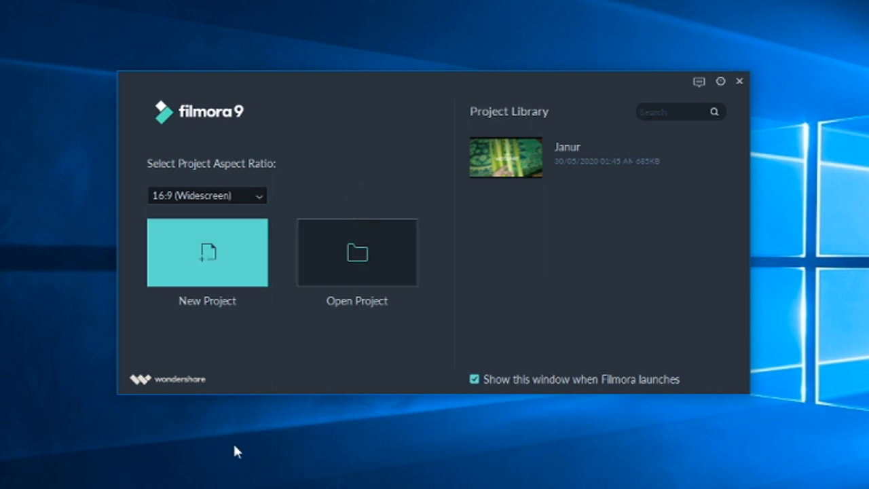
{"action": "left_click", "coordinate": [251, 197]}
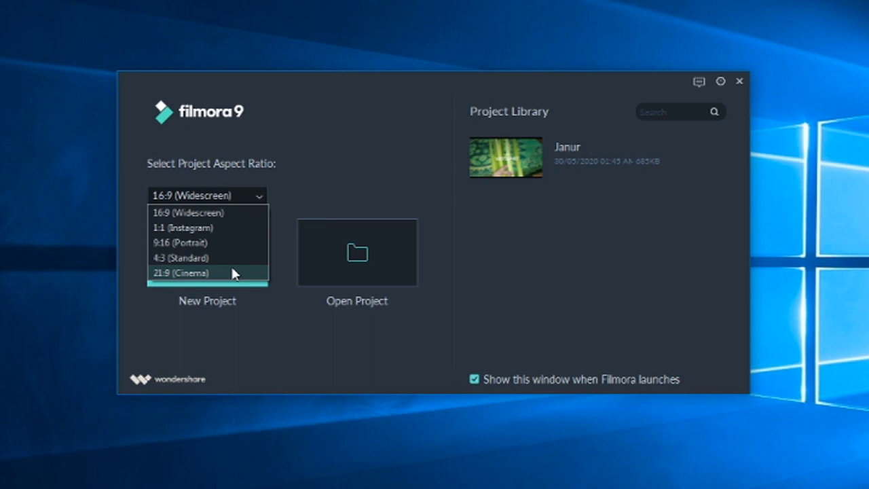
{"action": "left_click", "coordinate": [299, 174]}
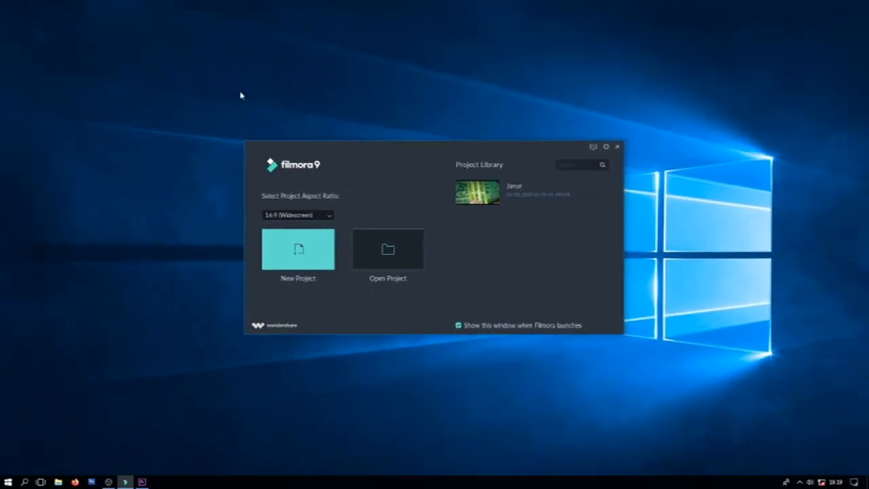
Switch to Premiere Pro and browse its main menus without choosing anything.
{"action": "left_click", "coordinate": [142, 482]}
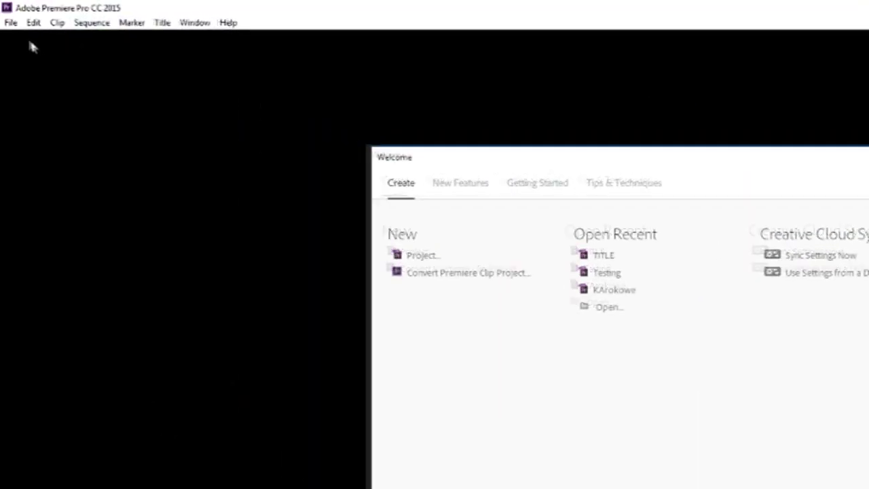
{"action": "left_click", "coordinate": [9, 15]}
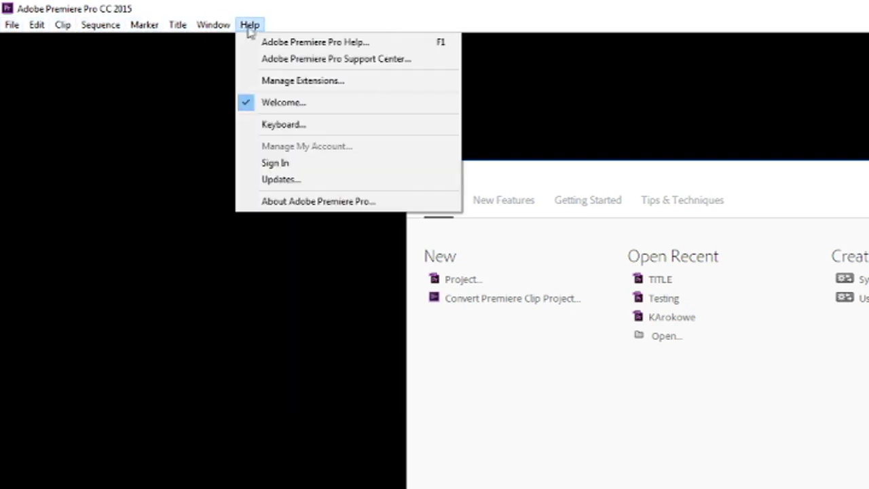
{"action": "mouse_move", "coordinate": [31, 25]}
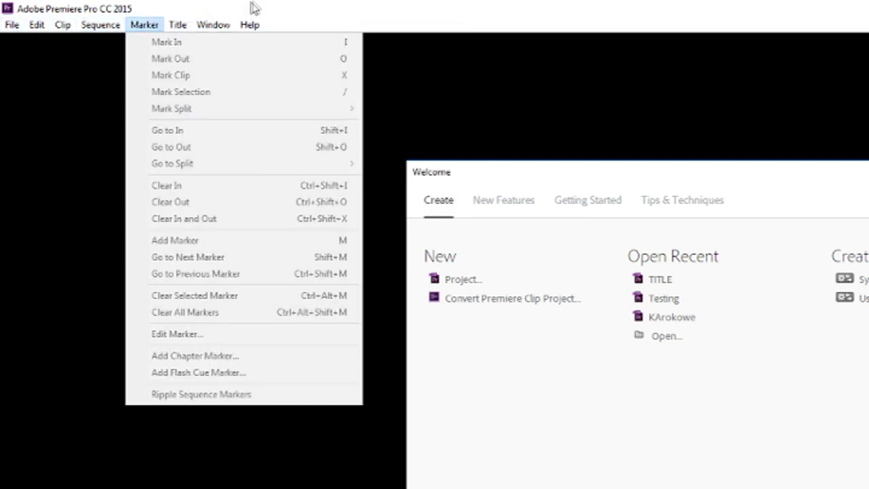
{"action": "left_click", "coordinate": [275, 13]}
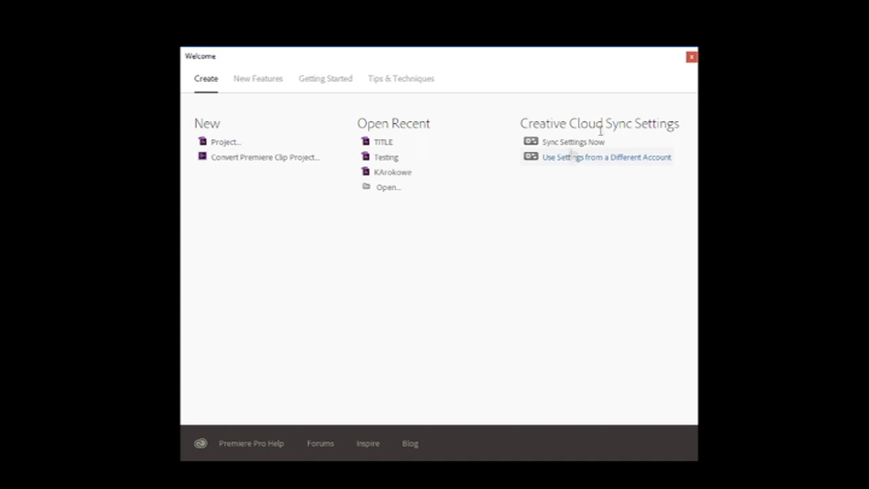
Create a new project in H:\_Premiere with default General settings (DV capture) and default scratch disks.
{"action": "left_click", "coordinate": [249, 147]}
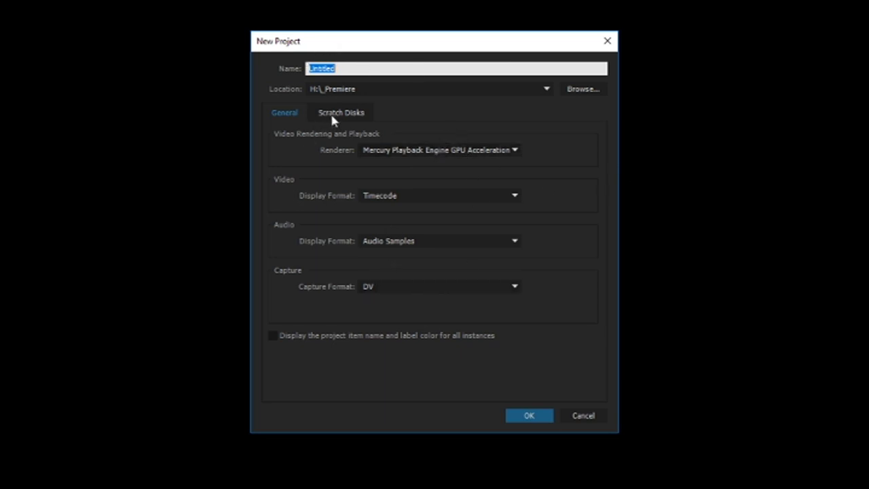
{"action": "left_click", "coordinate": [390, 195]}
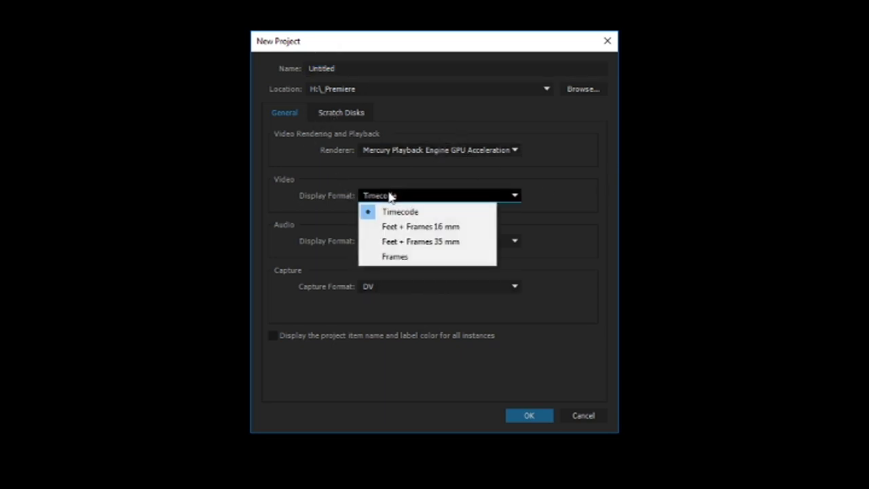
{"action": "left_click", "coordinate": [318, 206]}
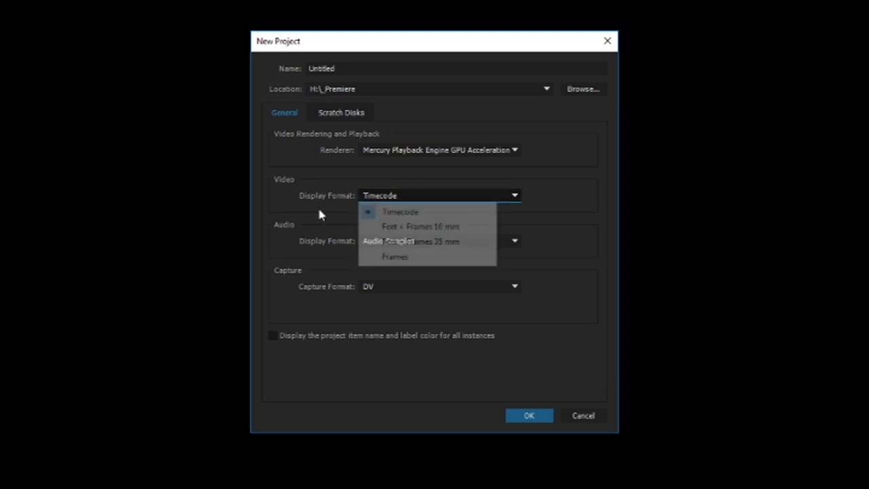
{"action": "left_click", "coordinate": [374, 241]}
{"action": "left_click", "coordinate": [370, 243]}
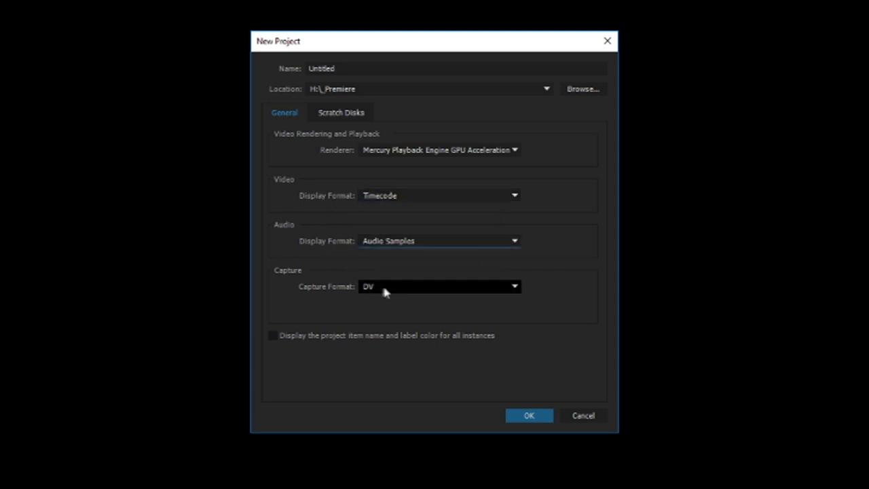
{"action": "left_click", "coordinate": [383, 292]}
{"action": "left_click", "coordinate": [301, 260]}
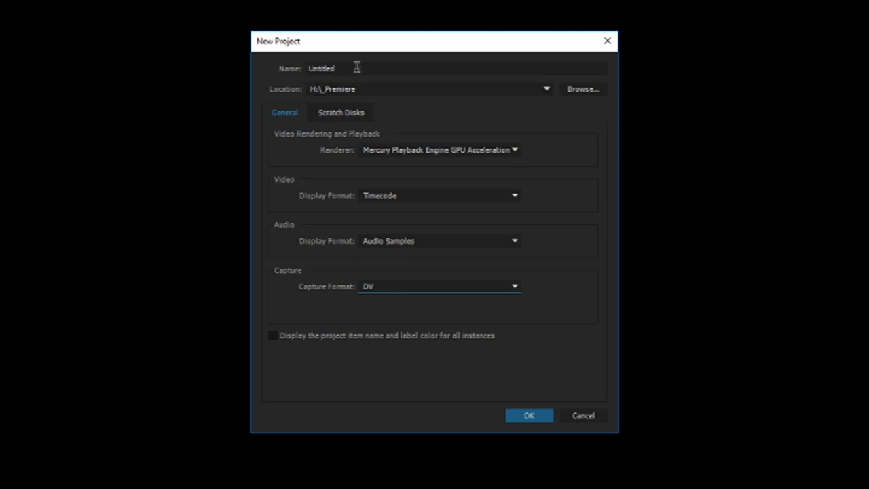
{"action": "left_click", "coordinate": [347, 114]}
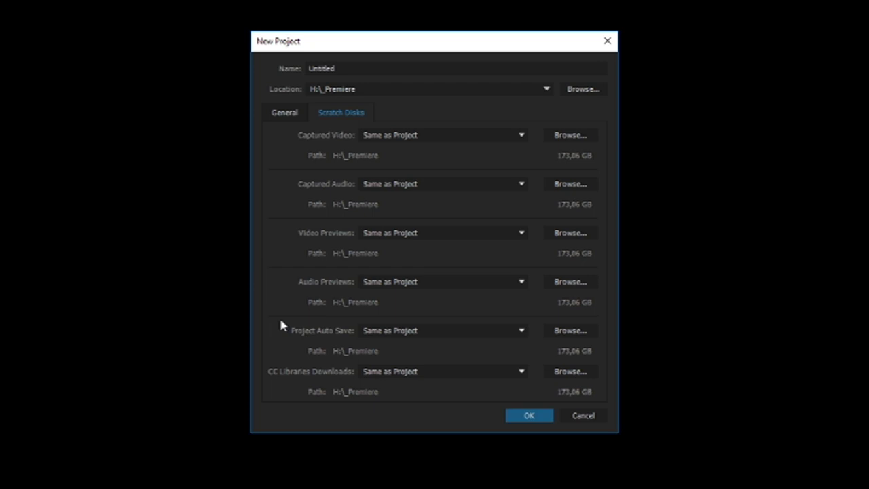
{"action": "left_click", "coordinate": [281, 112]}
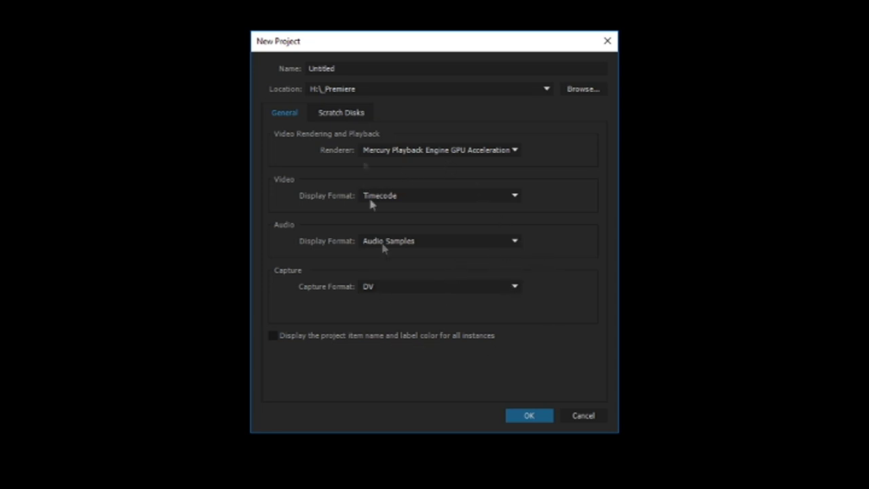
{"action": "left_click", "coordinate": [530, 416]}
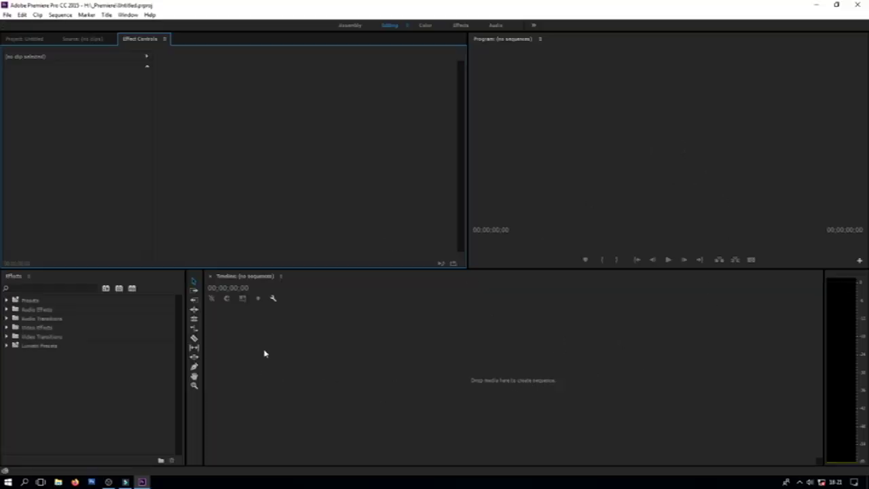
Import video_20200529_194636.mp4 and drag it to the timeline to make a matching sequence.
{"action": "left_click", "coordinate": [26, 39]}
{"action": "double_click", "coordinate": [247, 174]}
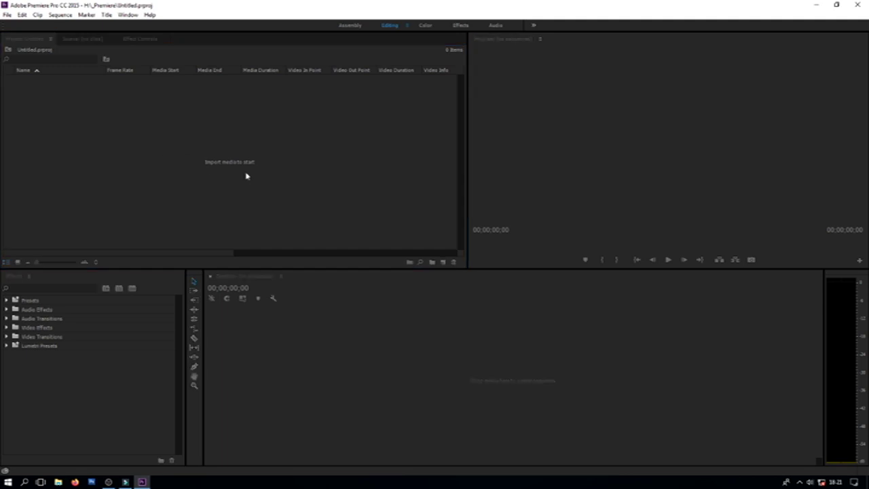
{"action": "left_click", "coordinate": [356, 262]}
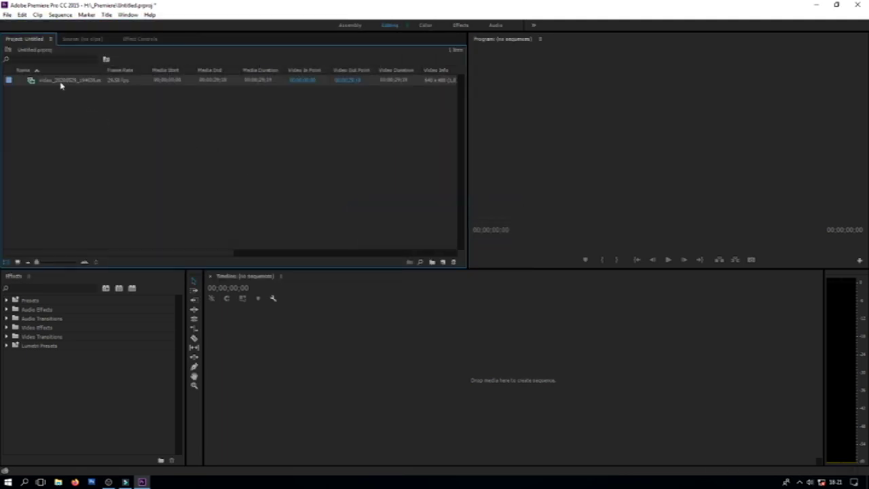
{"action": "left_click_drag", "start_coordinate": [61, 83], "coordinate": [413, 378]}
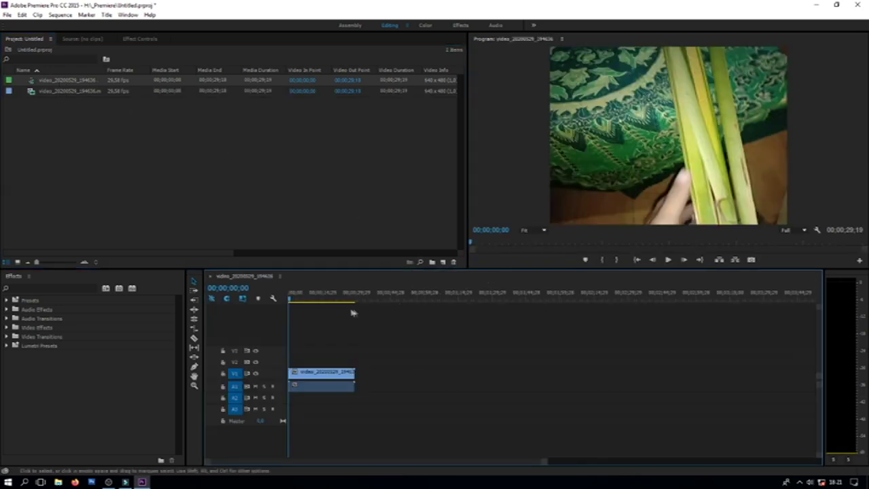
Check the timeline clip's file properties and frame size, then go to the Sequence menu.
{"action": "left_click", "coordinate": [323, 297]}
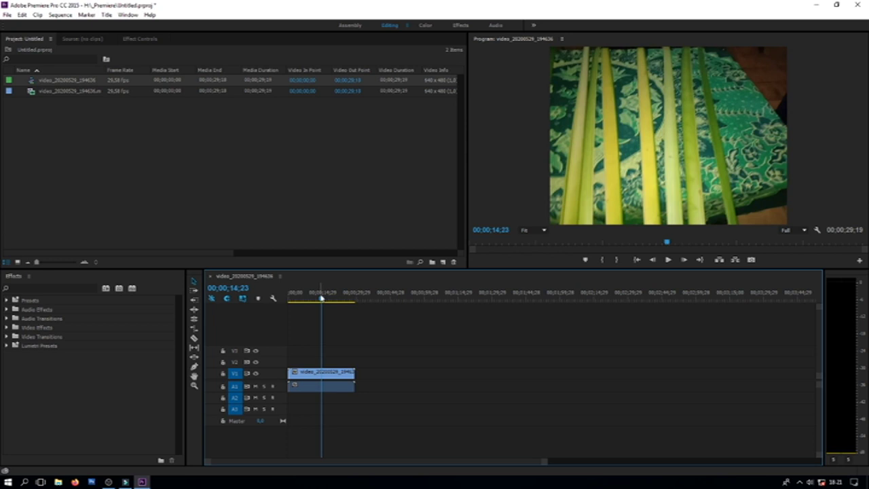
{"action": "left_click", "coordinate": [333, 375]}
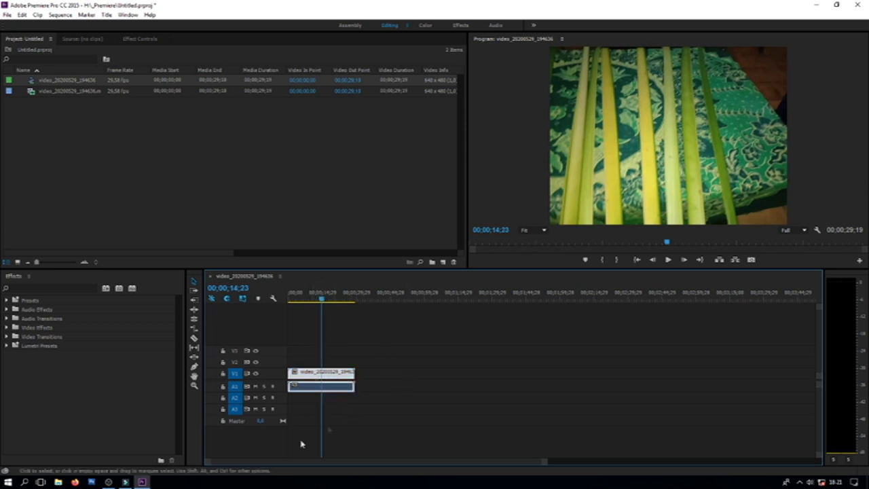
{"action": "right_click", "coordinate": [337, 375]}
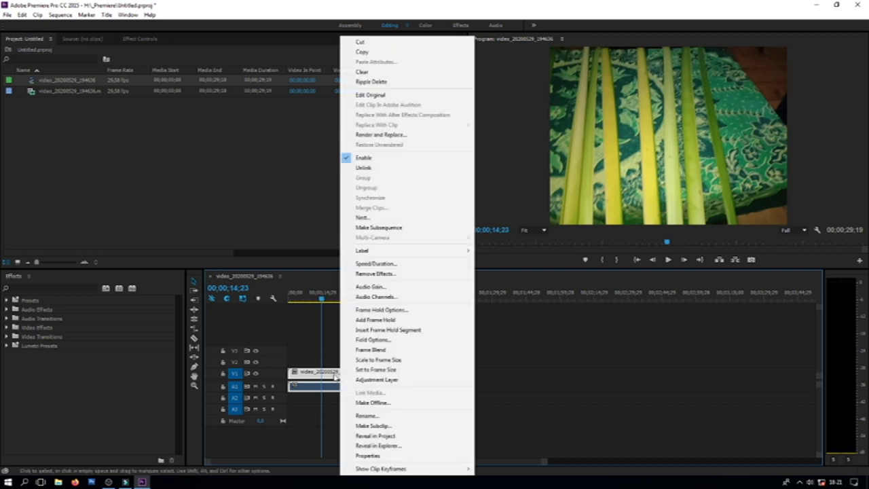
{"action": "left_click", "coordinate": [368, 455]}
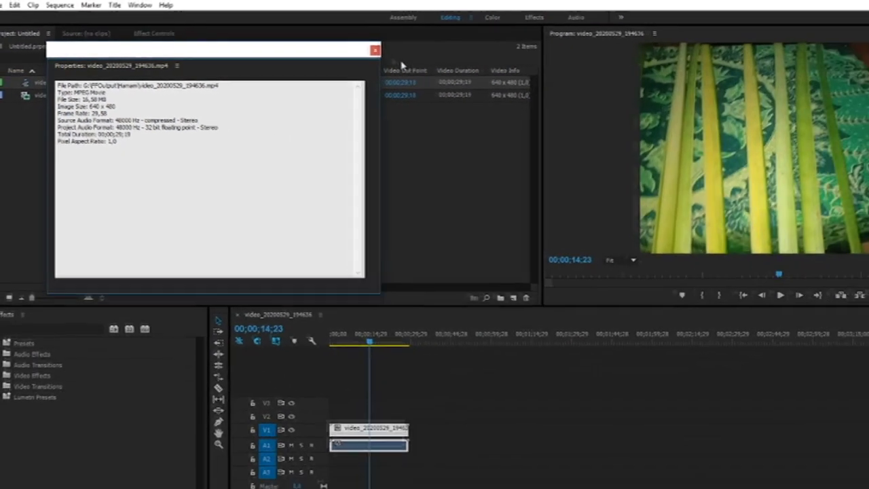
{"action": "left_click", "coordinate": [127, 14]}
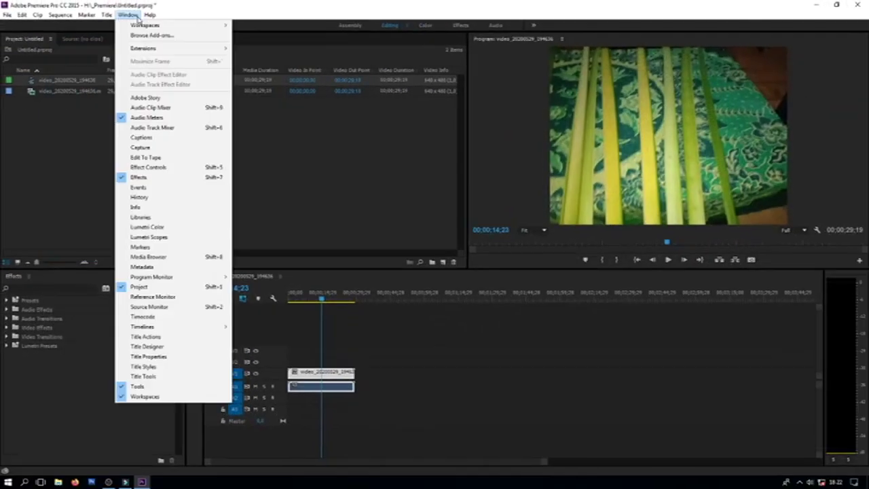
{"action": "left_click", "coordinate": [60, 14]}
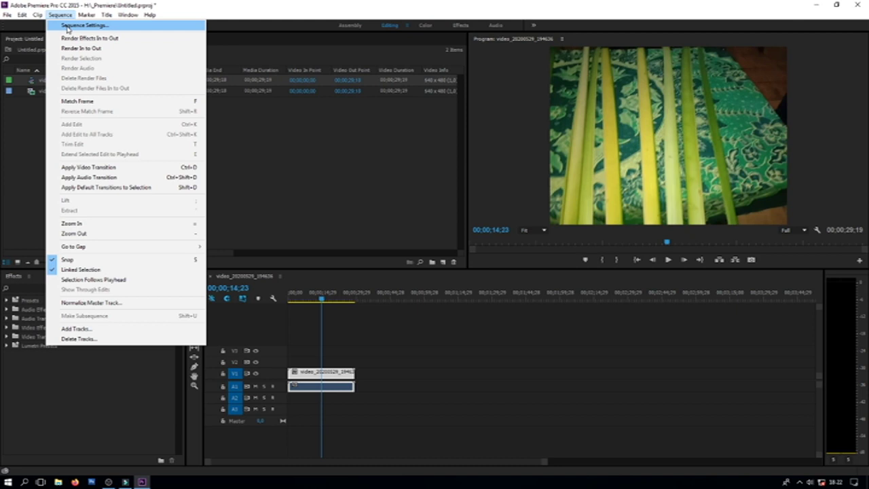
Change the sequence's Editing Mode to AVCHD 720p square pixel, deleting existing previews.
{"action": "left_click", "coordinate": [67, 27]}
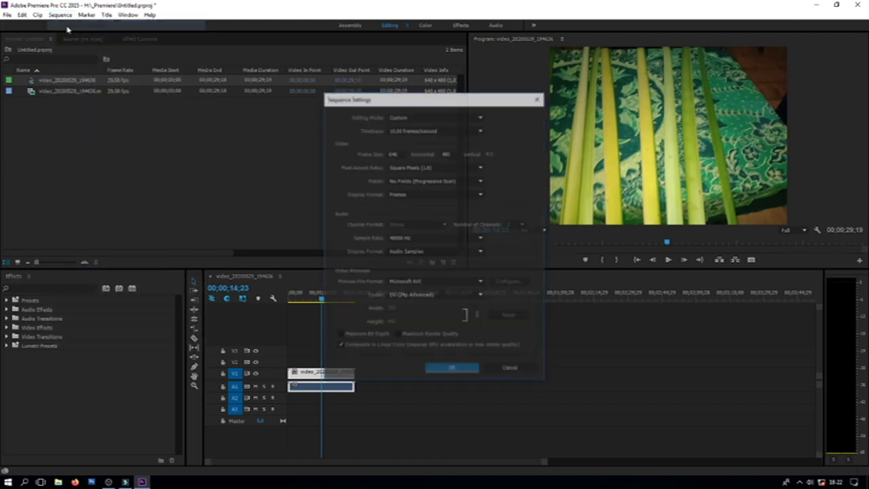
{"action": "left_click", "coordinate": [417, 118]}
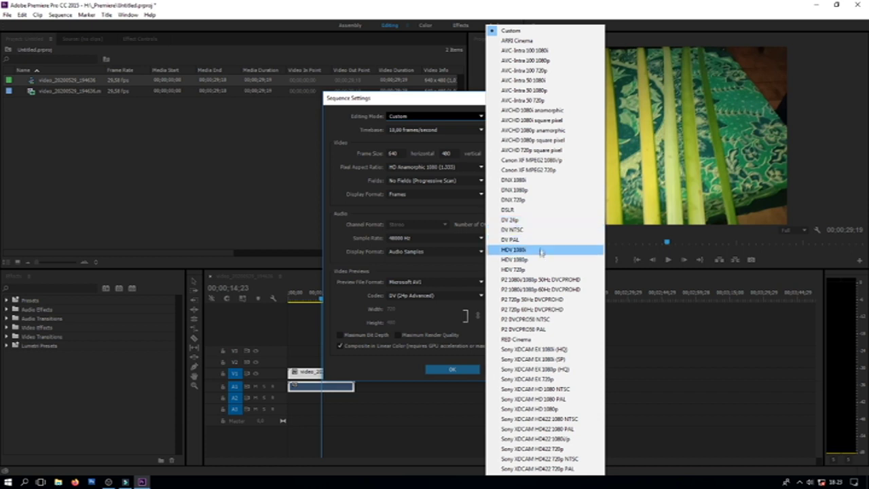
{"action": "scroll", "coordinate": [552, 151], "scroll_direction": "down", "scroll_amount": 4}
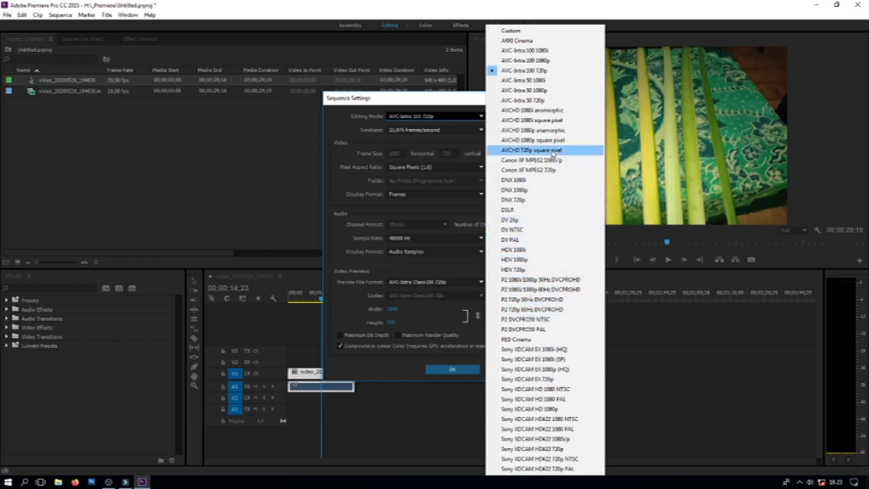
{"action": "left_click", "coordinate": [552, 151]}
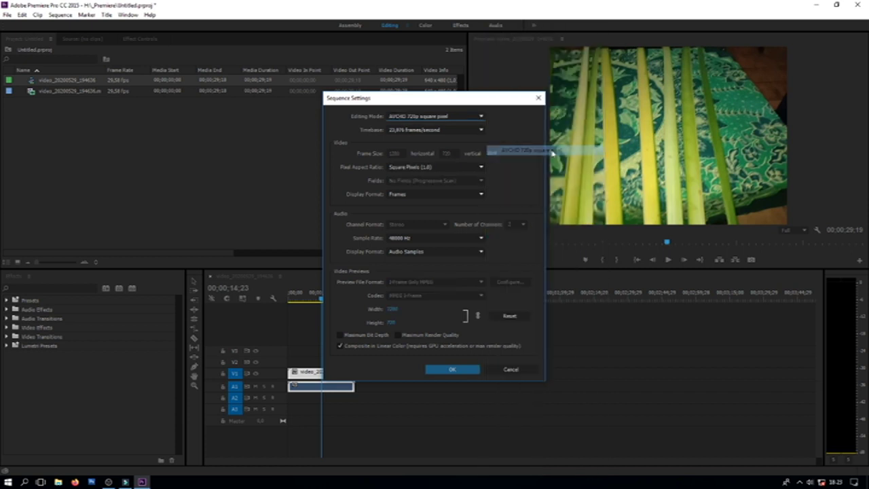
{"action": "left_click", "coordinate": [454, 370]}
{"action": "left_click", "coordinate": [478, 254]}
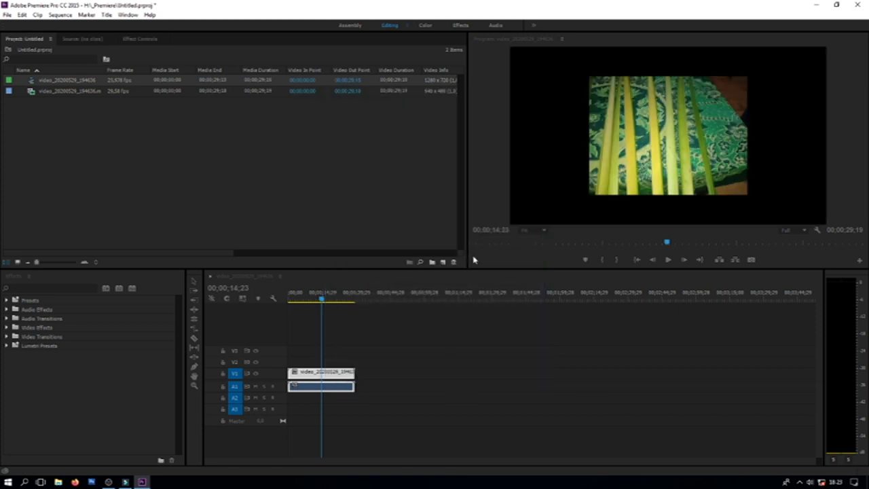
{"action": "left_click", "coordinate": [326, 374]}
Apply Set to Frame Size so the clip fills the frame, play it from the start, then launch Filmora9.
{"action": "right_click", "coordinate": [325, 375]}
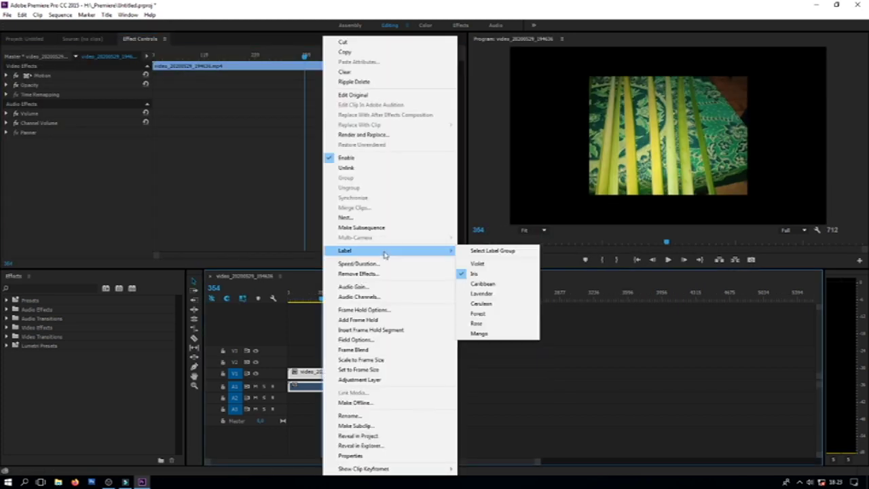
{"action": "left_click", "coordinate": [385, 371]}
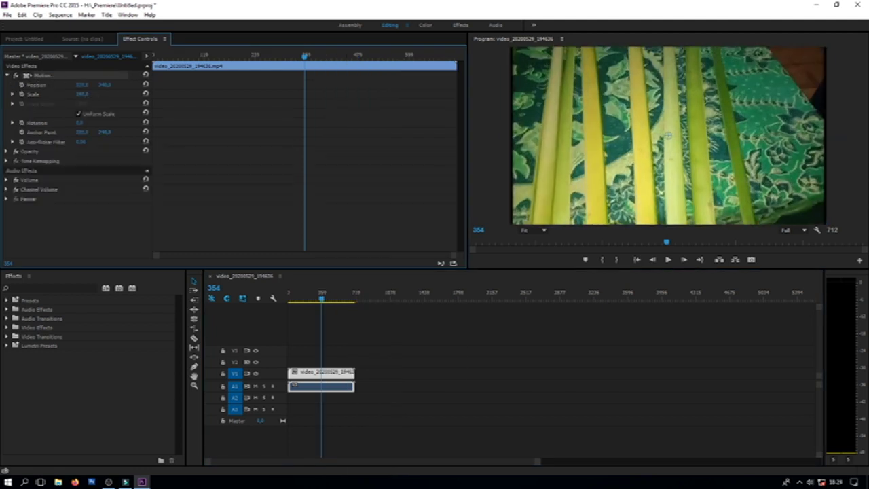
{"action": "key", "text": "Home"}
{"action": "key", "text": "space"}
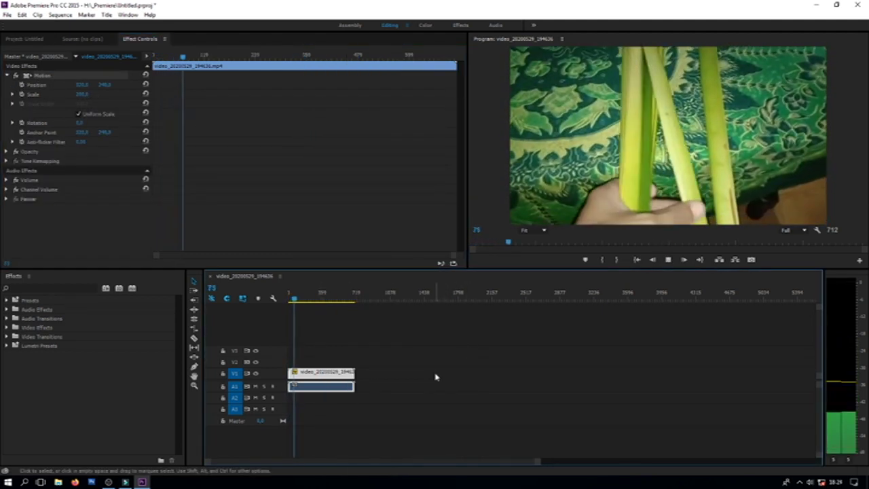
{"action": "key", "text": "space"}
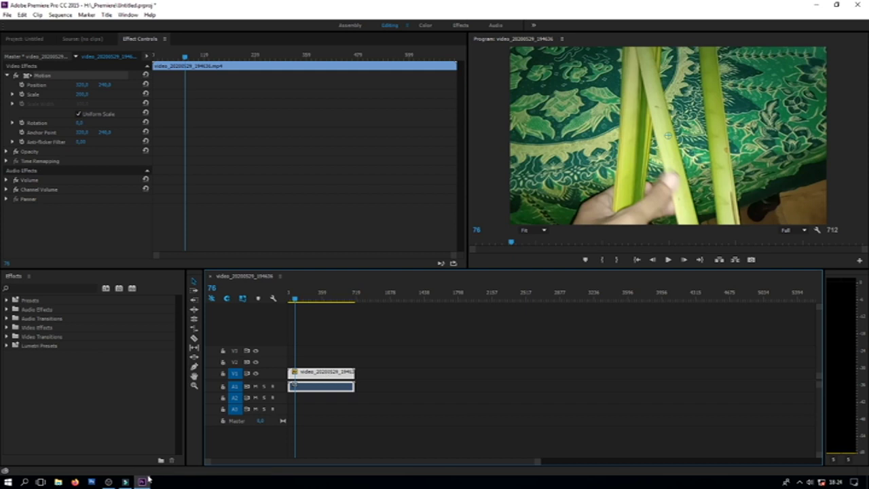
{"action": "left_click", "coordinate": [125, 482]}
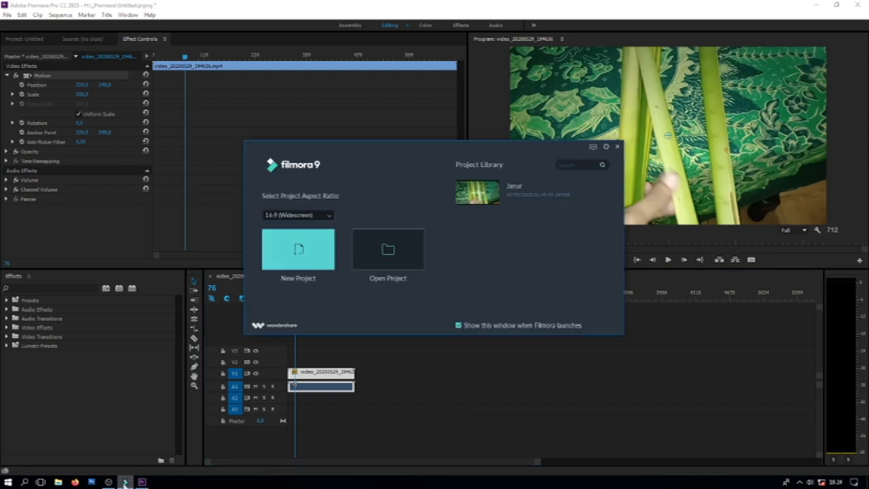
Start a new 16:9 Filmora9 project and dismiss the connection error popup.
{"action": "left_click", "coordinate": [308, 215]}
{"action": "left_click", "coordinate": [308, 215]}
{"action": "left_click", "coordinate": [305, 215]}
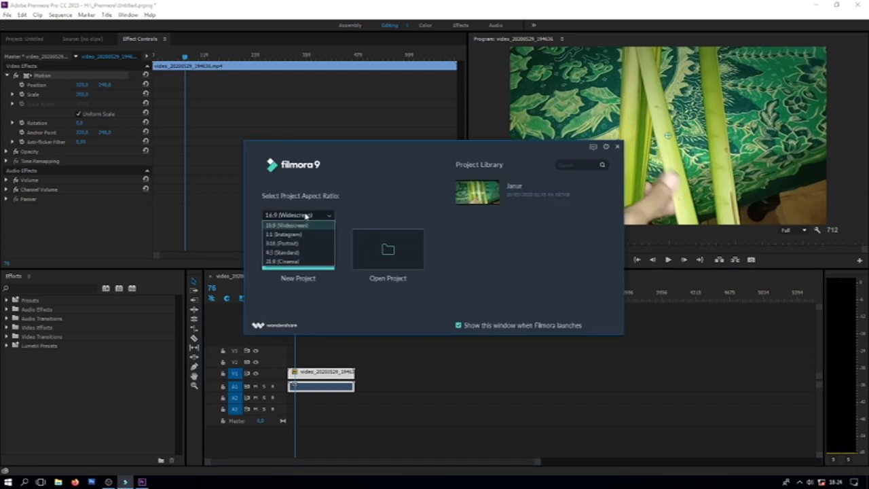
{"action": "left_click", "coordinate": [304, 225]}
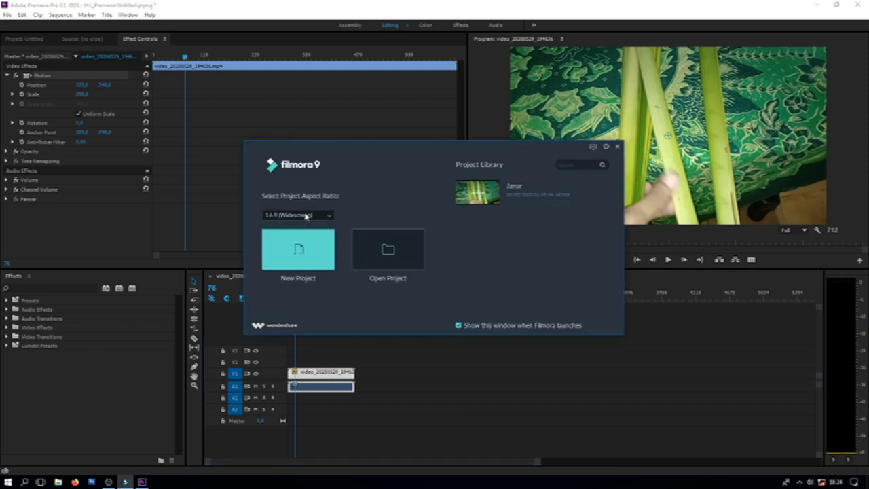
{"action": "left_click", "coordinate": [304, 259]}
{"action": "left_click", "coordinate": [549, 182]}
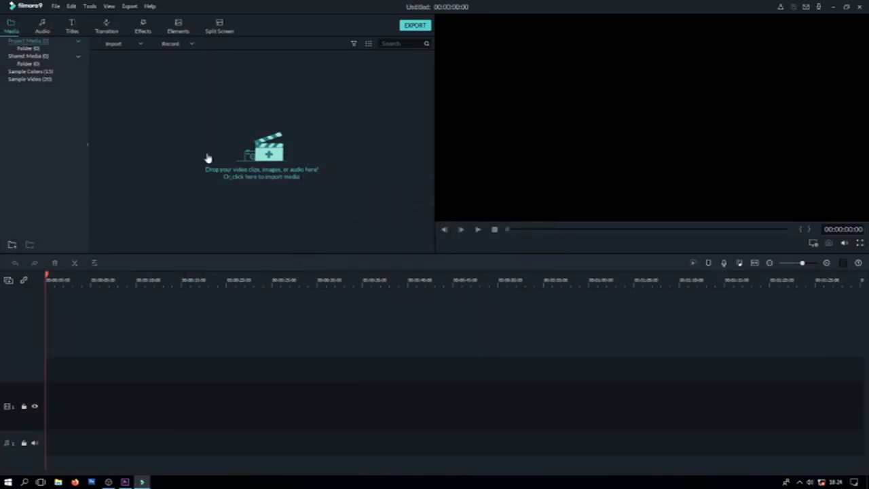
Import the bamboo video onto video track 1, keeping the 16:9 project settings.
{"action": "left_click", "coordinate": [230, 146]}
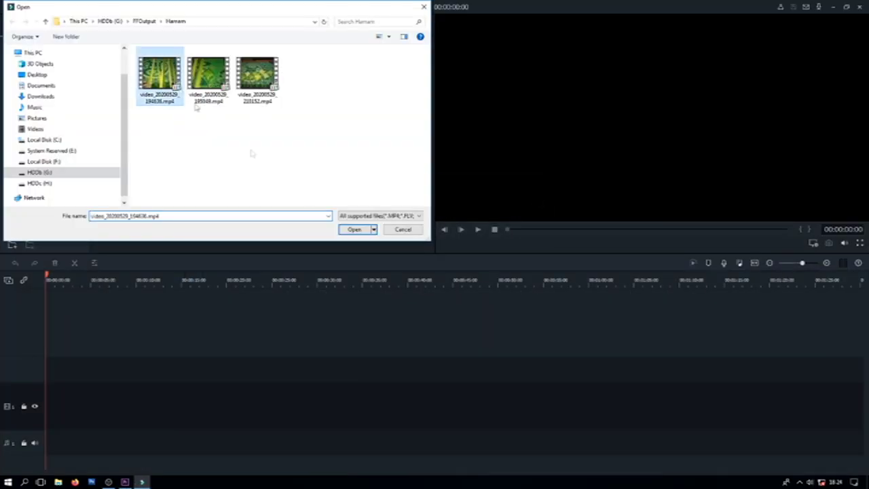
{"action": "left_click", "coordinate": [360, 230]}
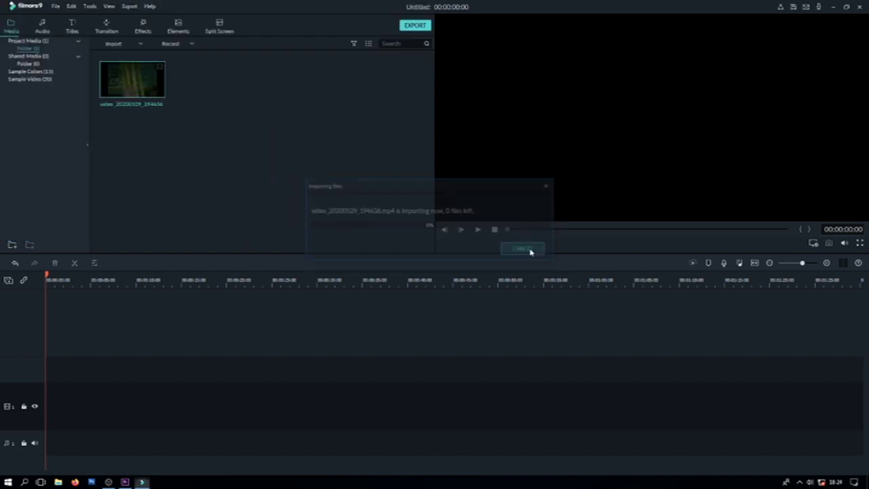
{"action": "mouse_move", "coordinate": [131, 80]}
{"action": "left_mouse_down"}
{"action": "mouse_move", "coordinate": [64, 406]}
{"action": "mouse_move", "coordinate": [52, 401]}
{"action": "left_mouse_up"}
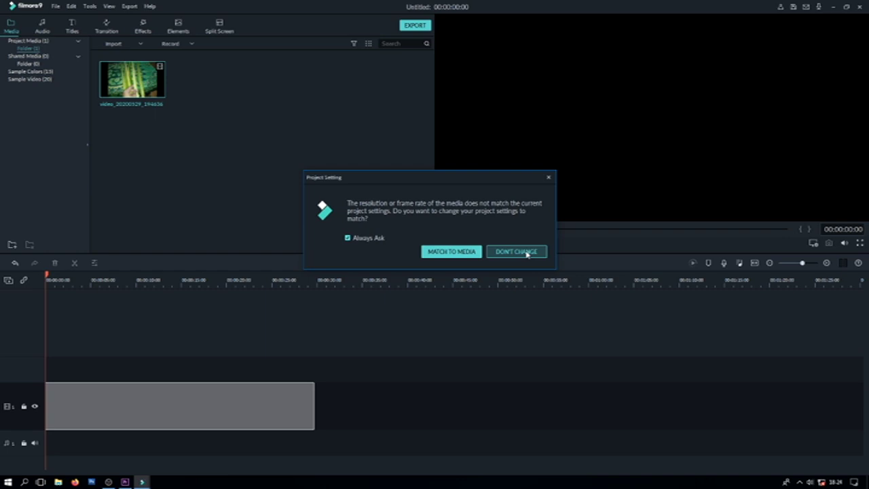
{"action": "left_click", "coordinate": [448, 252]}
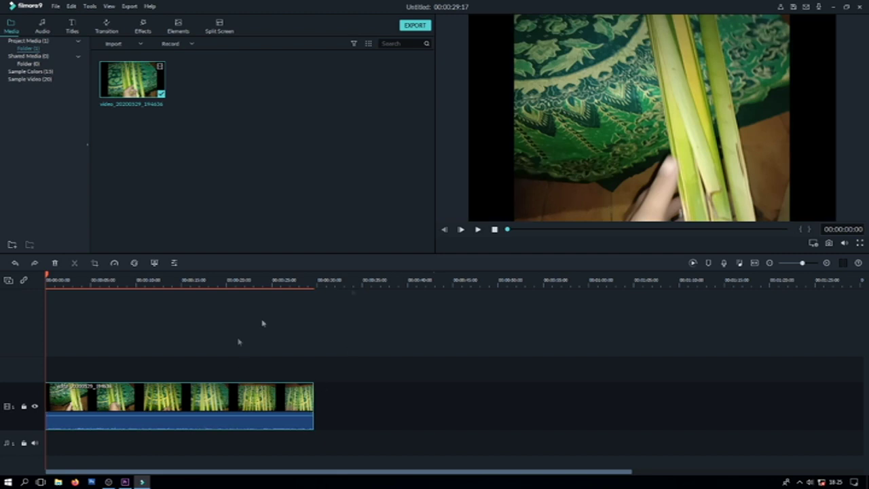
Apply a 16:9 Crop and Zoom to the bamboo clip, nudging the crop frame slightly.
{"action": "right_click", "coordinate": [197, 400]}
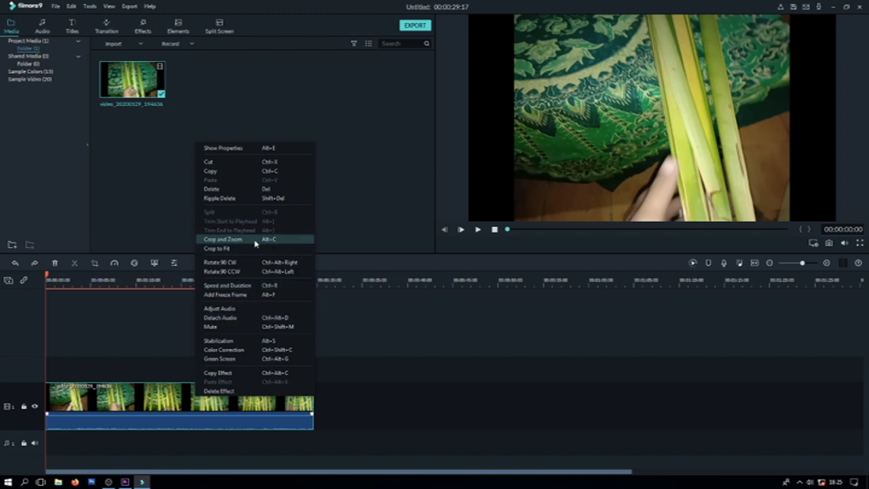
{"action": "left_click", "coordinate": [255, 239]}
{"action": "left_click", "coordinate": [333, 327]}
{"action": "left_click", "coordinate": [322, 343]}
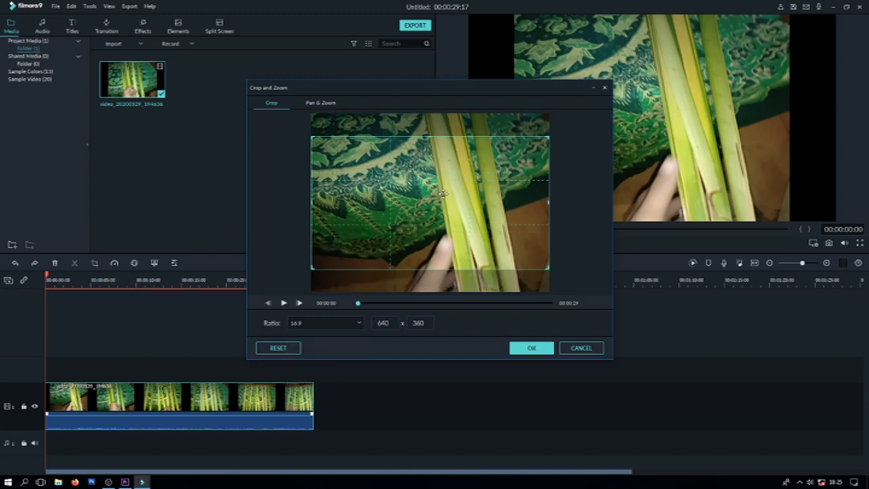
{"action": "left_click_drag", "start_coordinate": [443, 194], "coordinate": [448, 196]}
{"action": "left_click", "coordinate": [532, 348]}
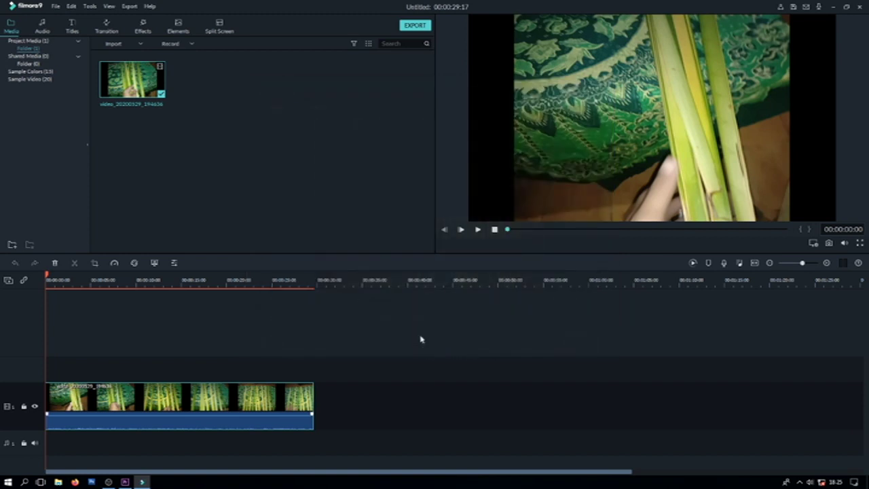
{"action": "left_click", "coordinate": [394, 340]}
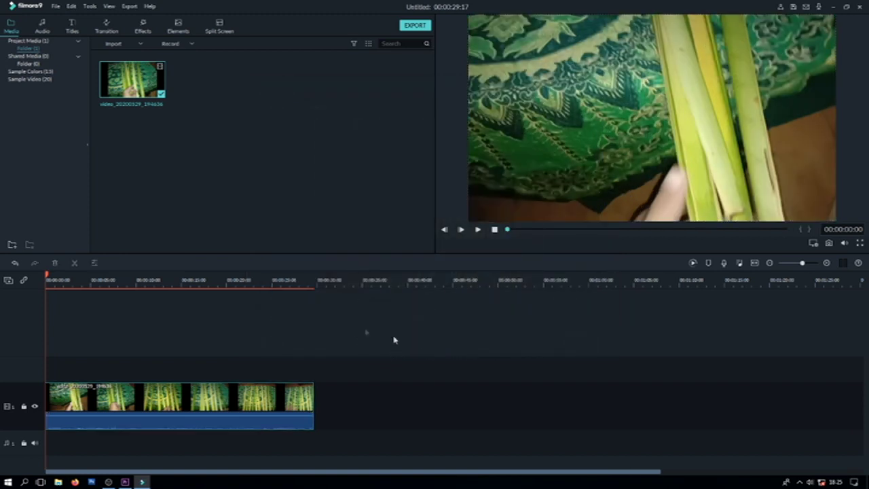